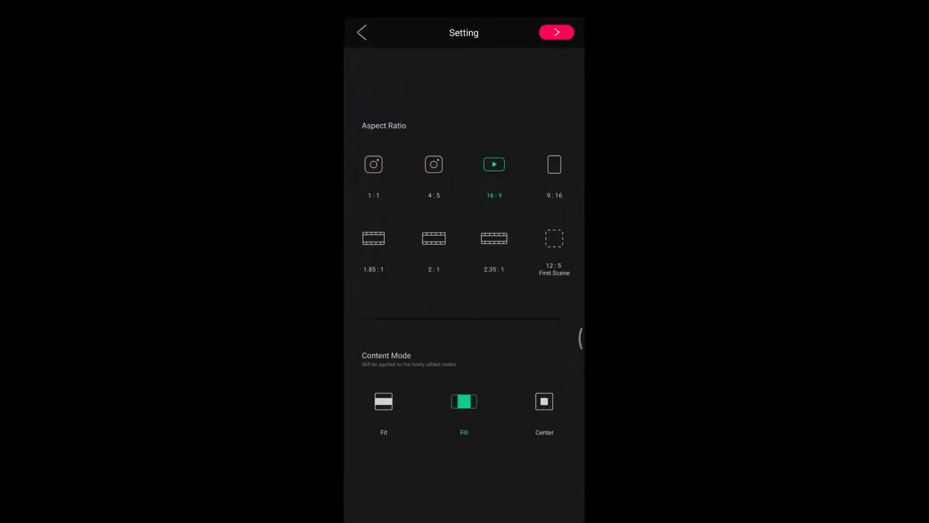
# - Enter the VLLO editor from the 16:9 project settings and open the Sound Effect categories
pyautogui.click(556, 32)
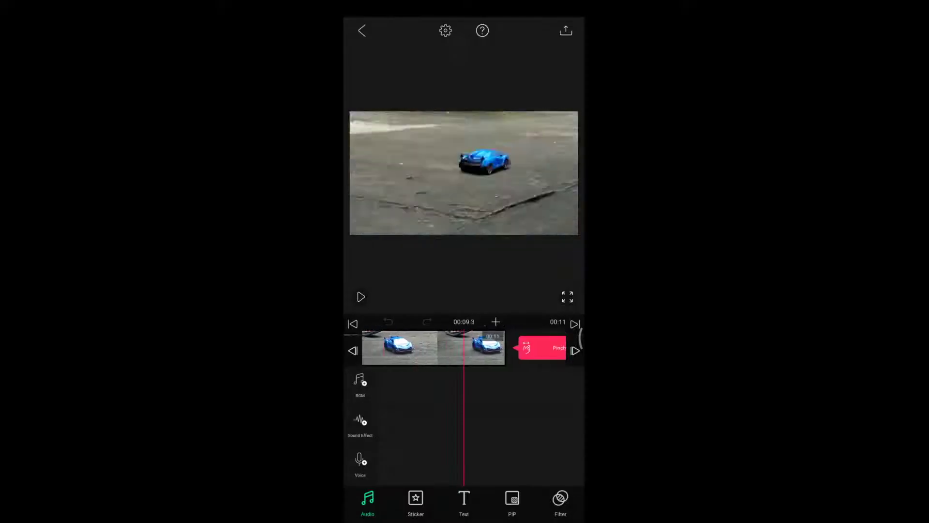
pyautogui.click(361, 421)
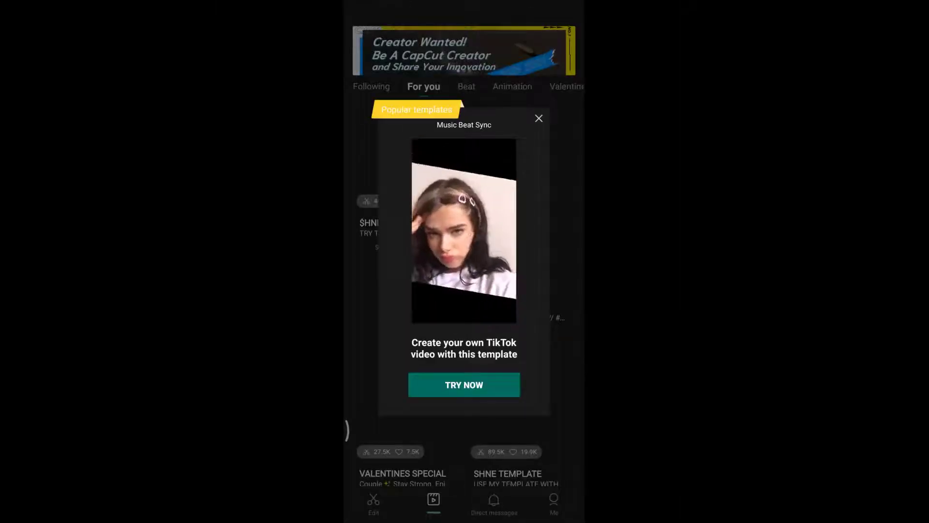
# - Dismiss the Music Beat Sync popup, then style and finish the 'Mazda RX-7 FD3S' caption
pyautogui.click(539, 118)
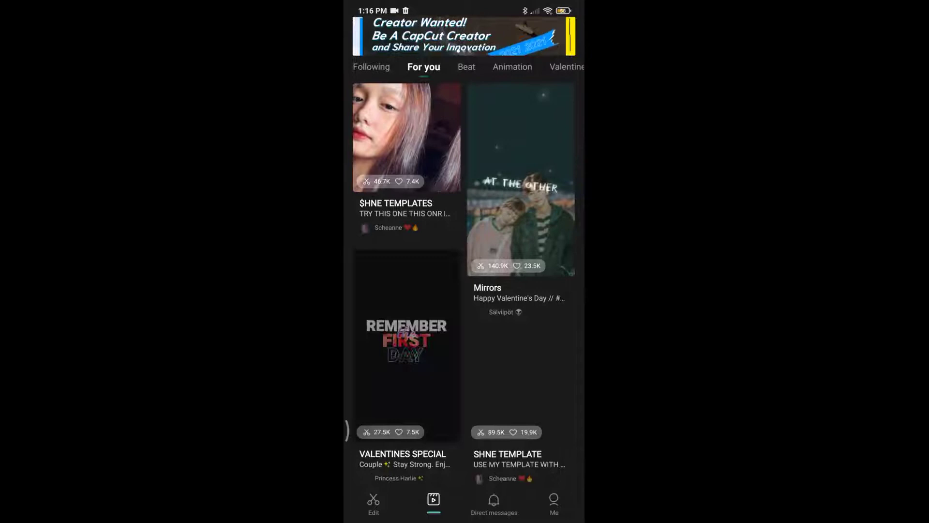
pyautogui.scroll(-2, 465, 291)
pyautogui.scroll(-3, 465, 290)
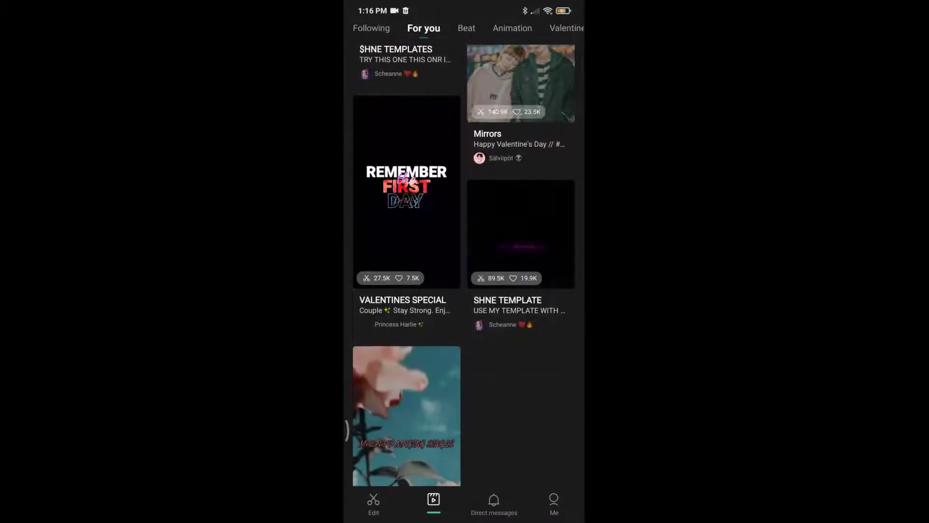
pyautogui.scroll(-2, 464, 291)
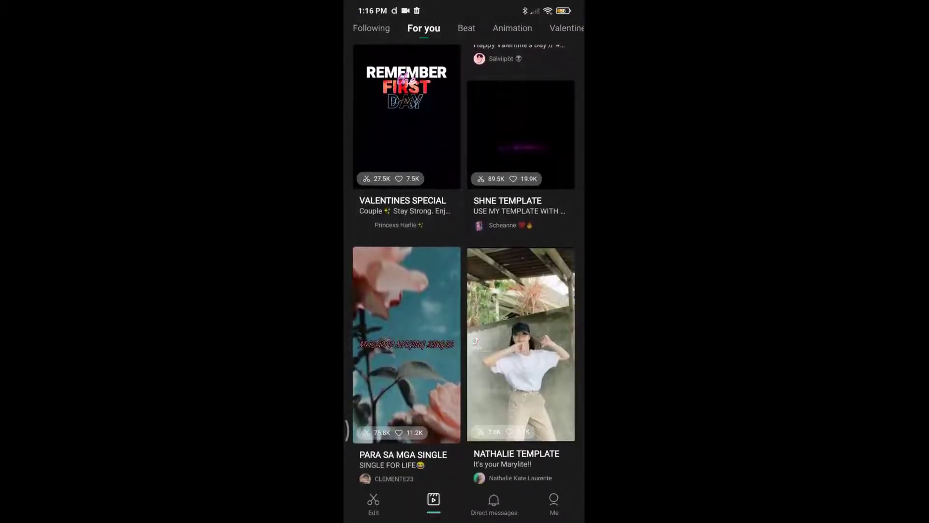
pyautogui.click(494, 502)
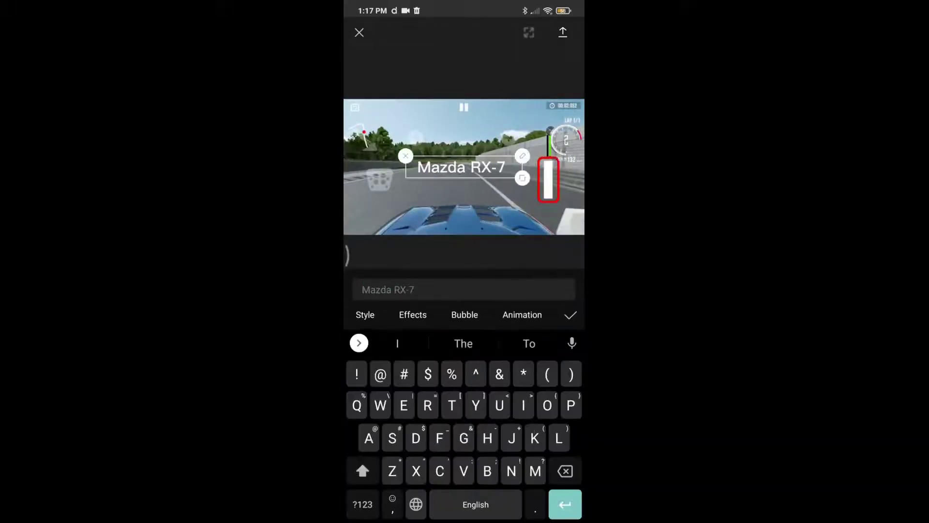
pyautogui.click(365, 314)
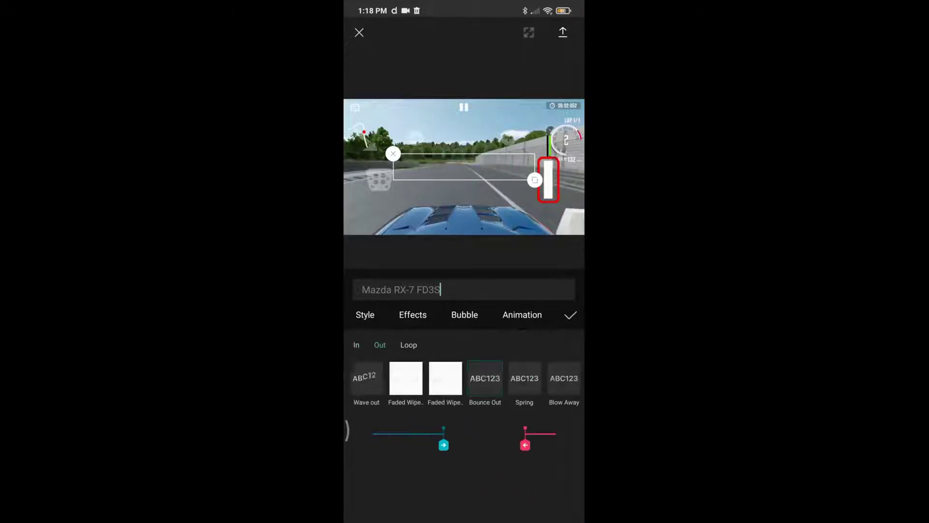
pyautogui.click(570, 314)
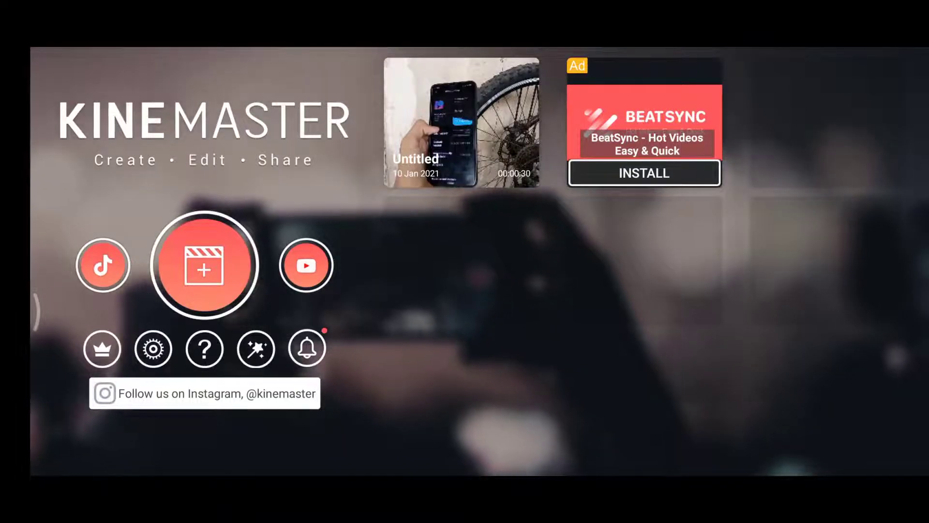
# - Skip the new project's aspect ratio choice, open Untitled, and select its green layer clip
pyautogui.click(203, 265)
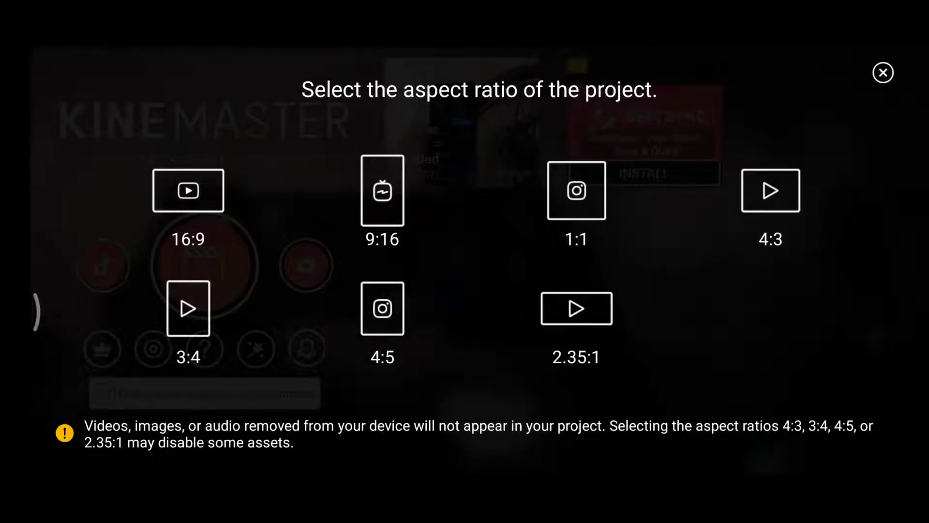
pyautogui.press('Escape')
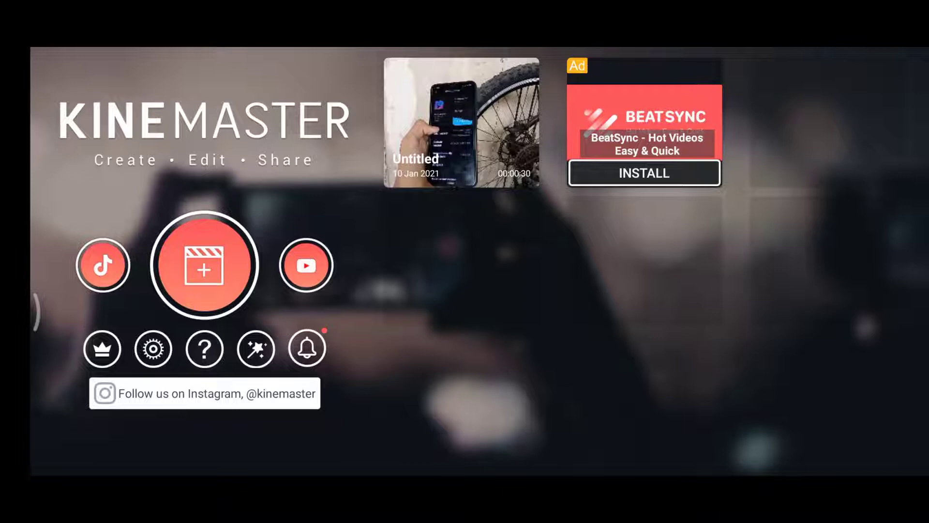
pyautogui.click(461, 122)
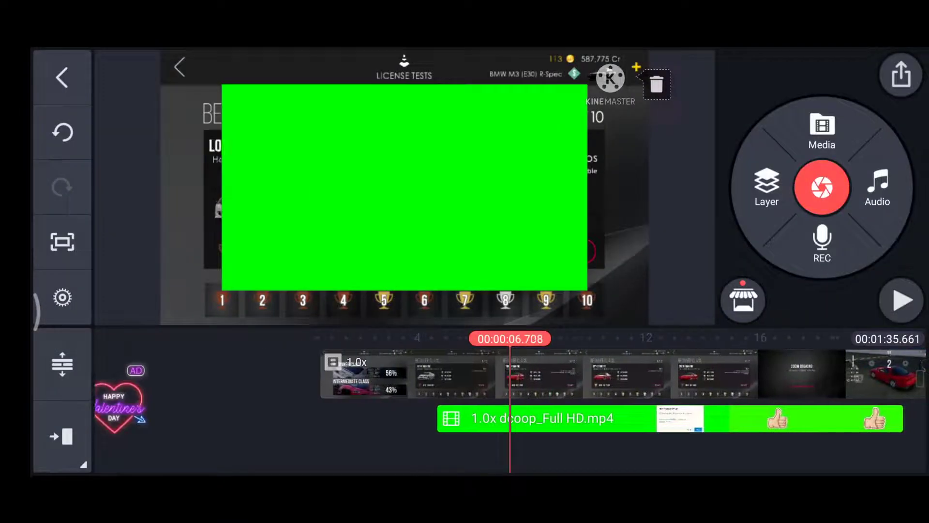
pyautogui.click(418, 193)
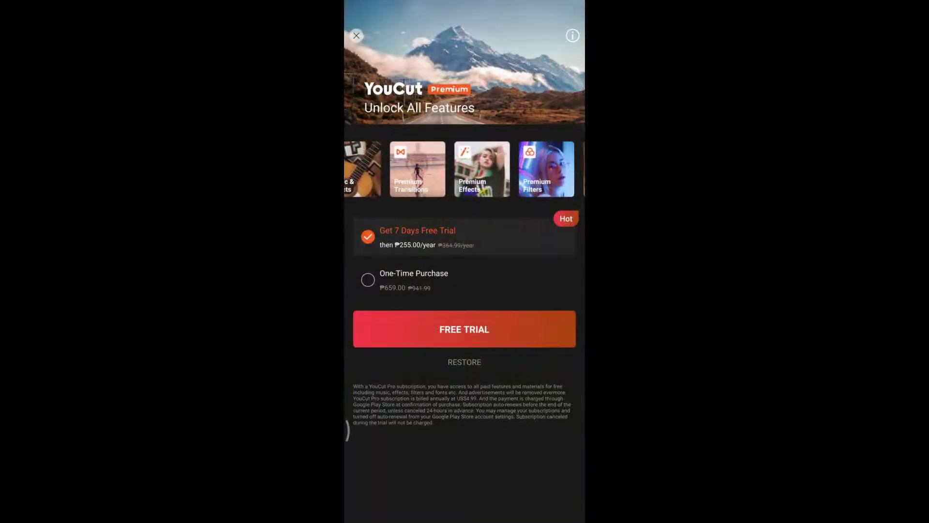
# - Compare YouCut's One-Time Purchase plan, then switch back to the 7-day free trial
pyautogui.click(415, 279)
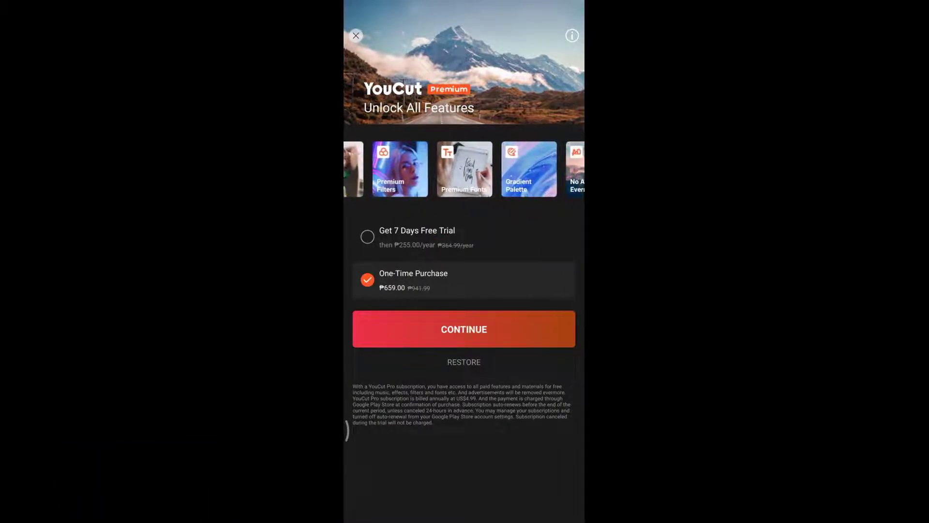
pyautogui.click(417, 235)
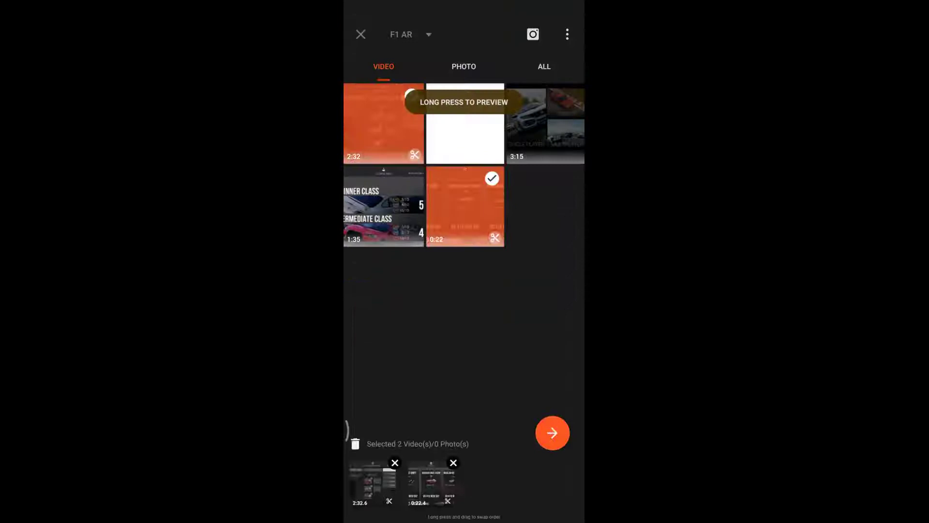